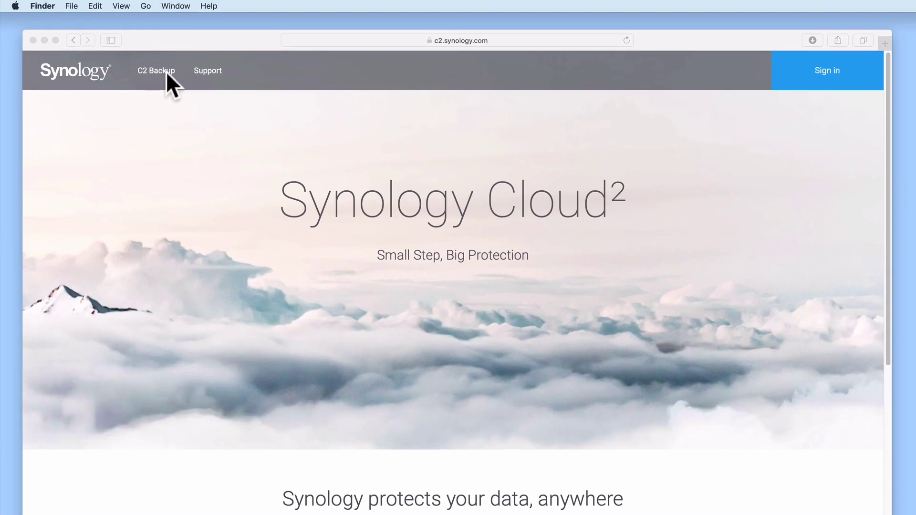
Open the C2 Backup product page in the browser and scroll through its pricing plans.
click(166, 72)
click(165, 71)
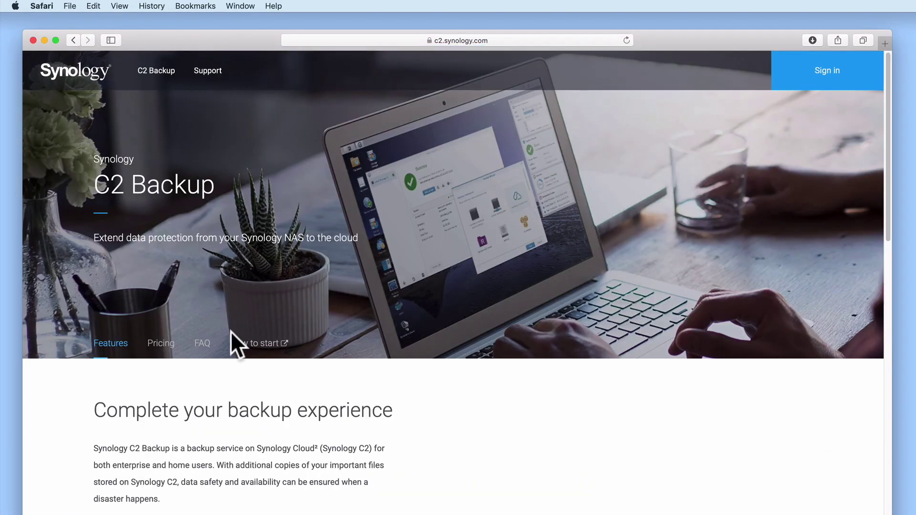
click(154, 353)
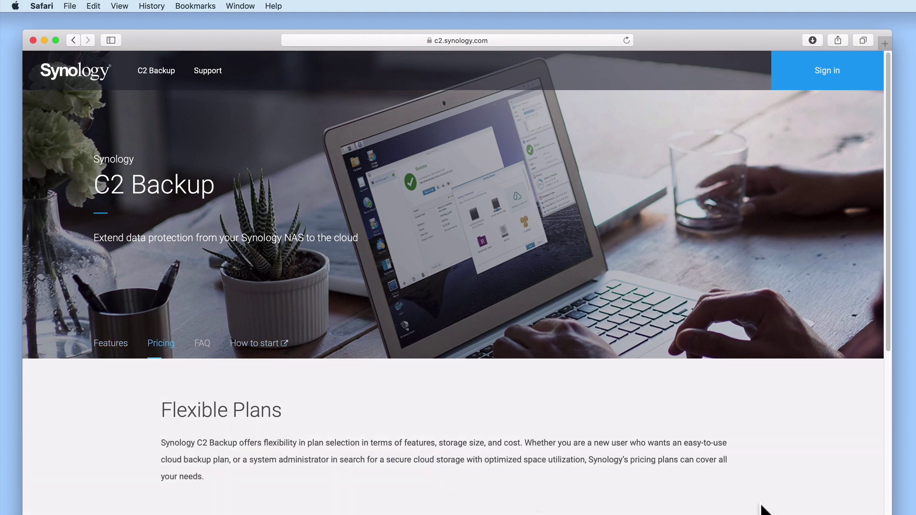
scroll(773, 510, down, 10)
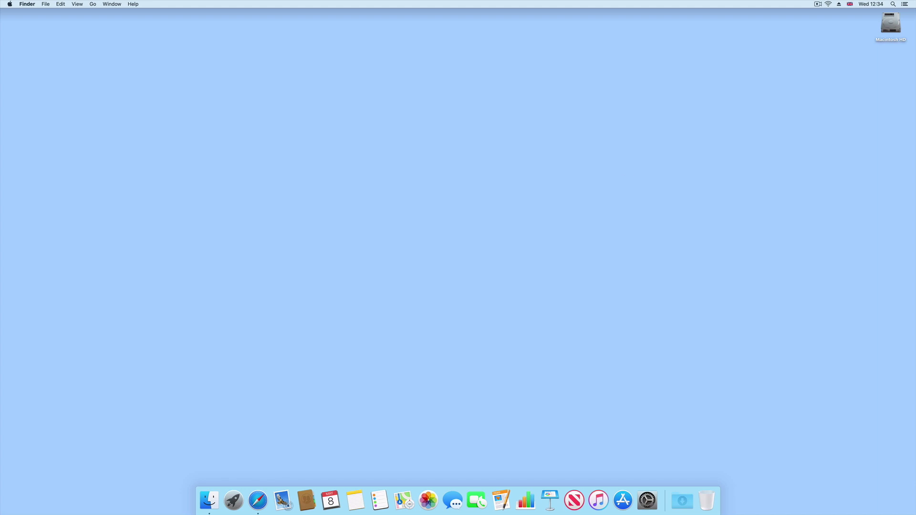
Load find.synology.com in Safari to open Synology Web Assistant.
click(263, 494)
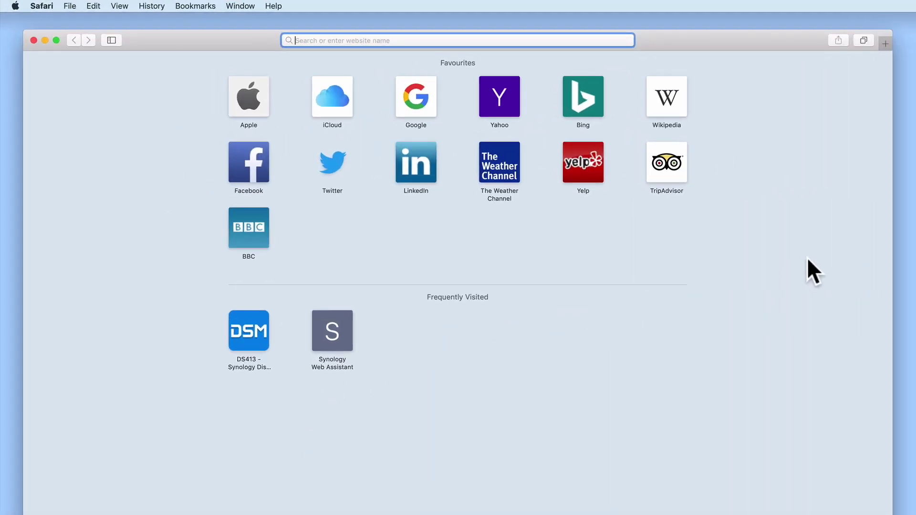
text(find.synology.com/)
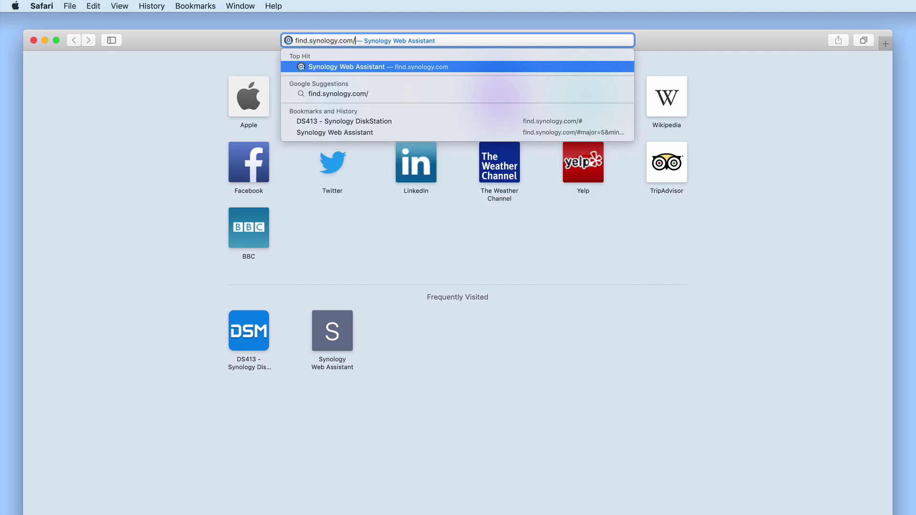
key(Return)
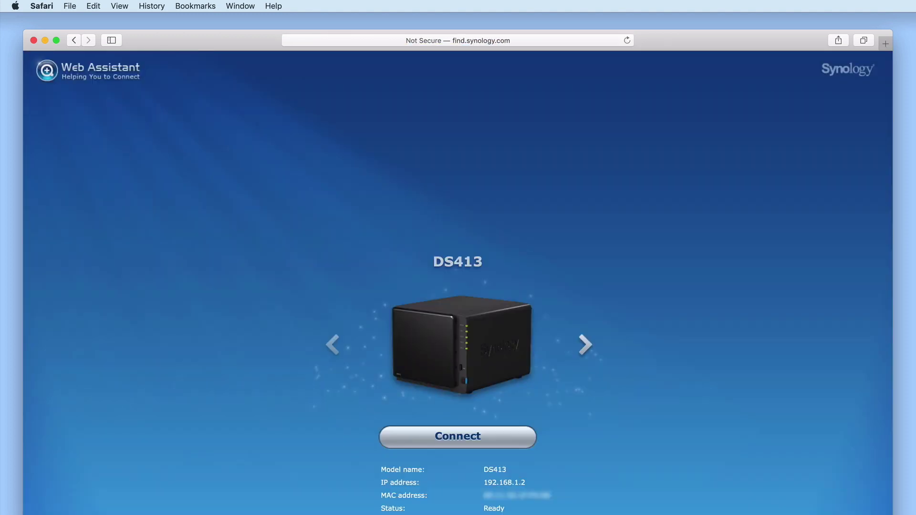
Connect to the DS413 NAS and sign in to DSM with the admin account and password.
click(485, 437)
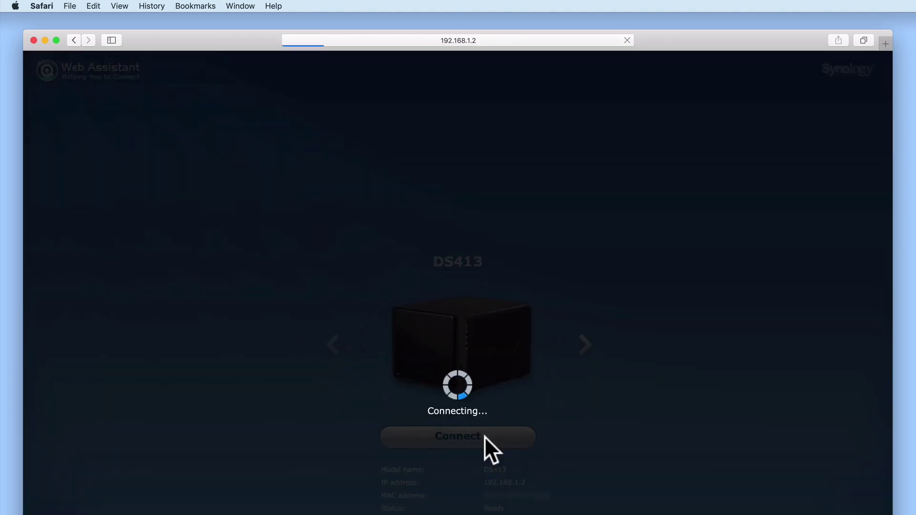
text(administrator)
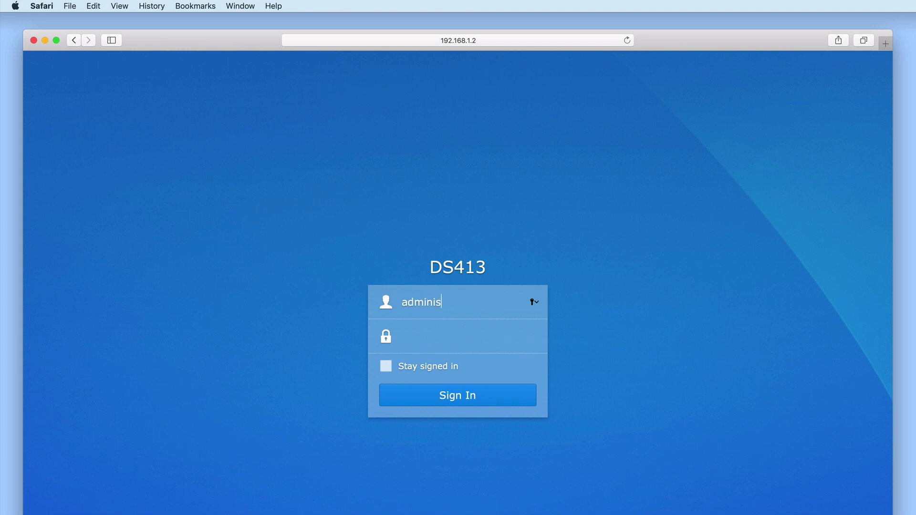
key(Tab)
text(••••••••)
key(Return)
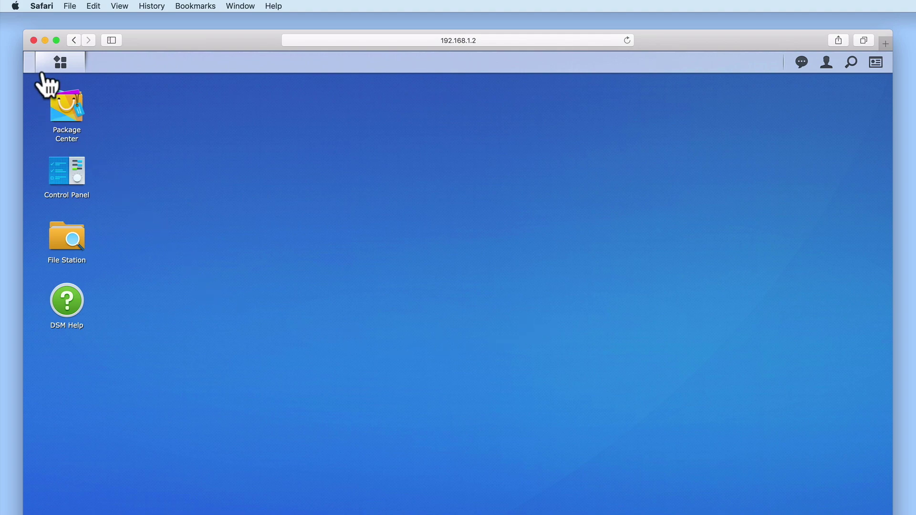
Launch Hyper Backup from the Main Menu and start a new data backup task.
click(56, 67)
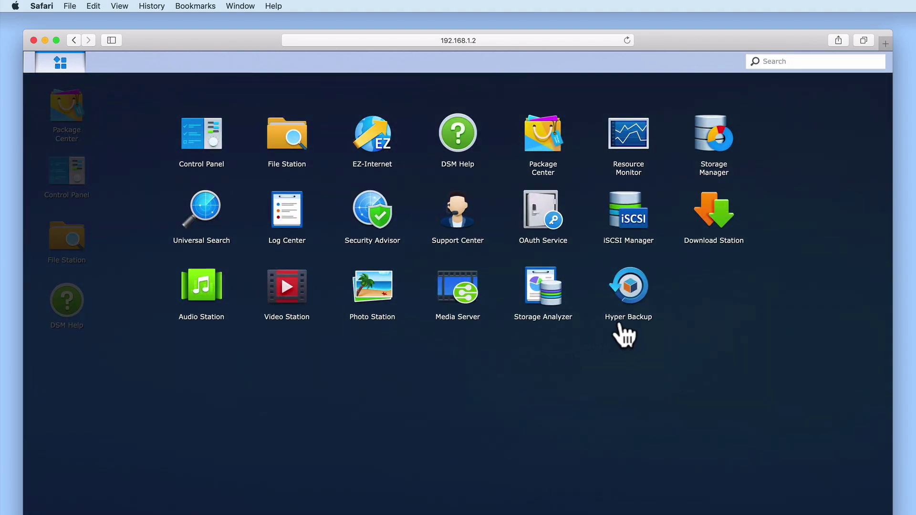
click(629, 293)
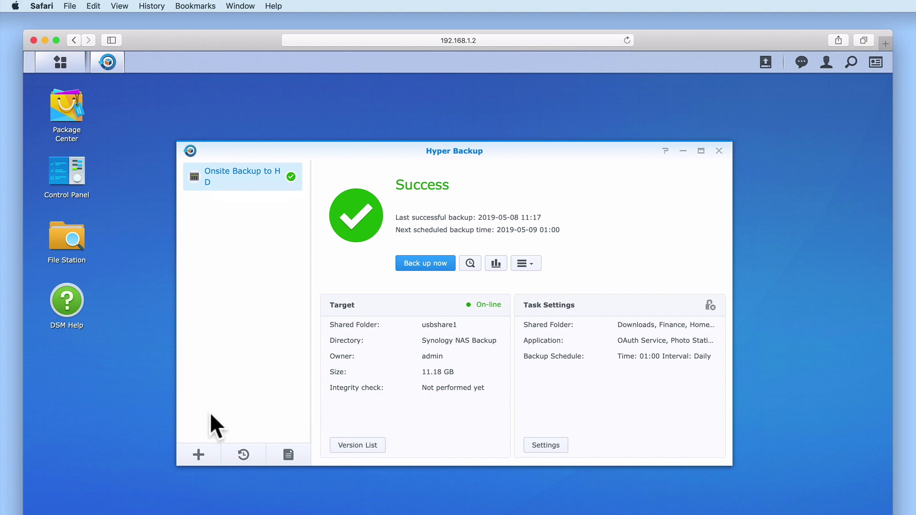
click(198, 455)
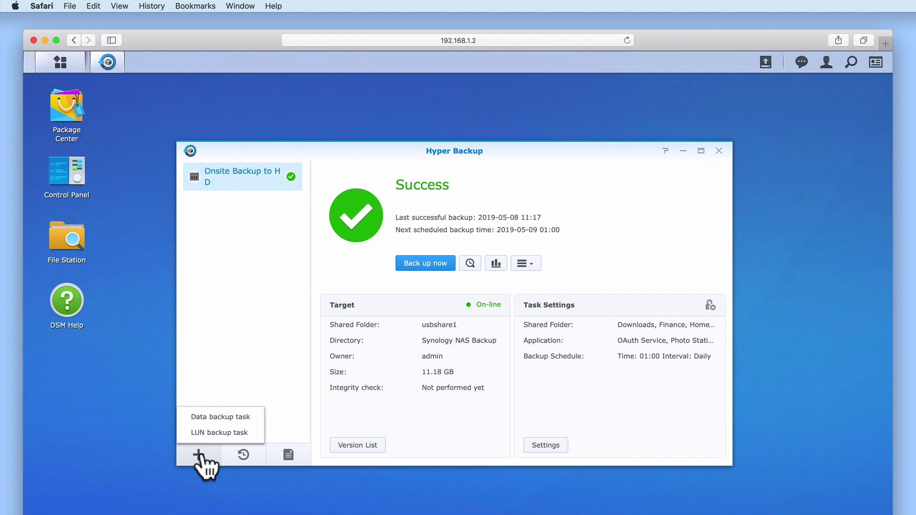
click(238, 422)
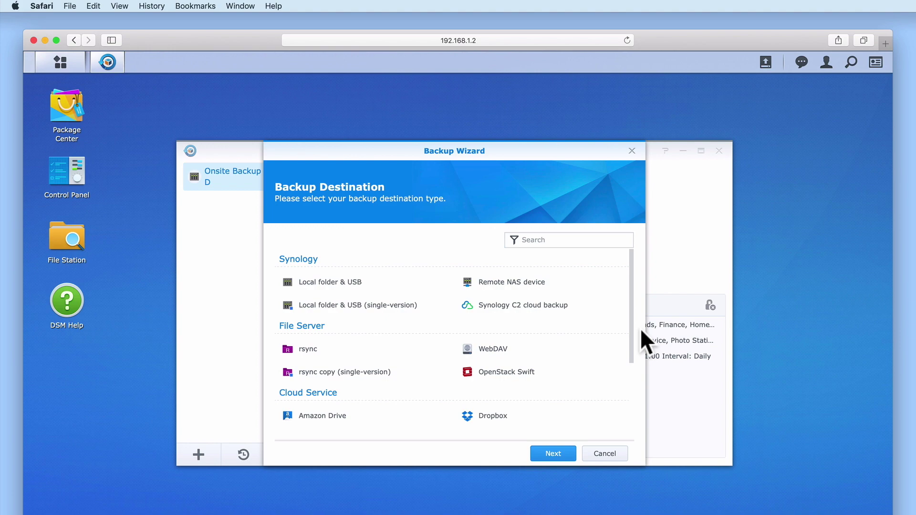
Pick Synology C2 cloud backup as the backup destination and continue to the C2 sign-in.
drag(630, 324, 629, 405)
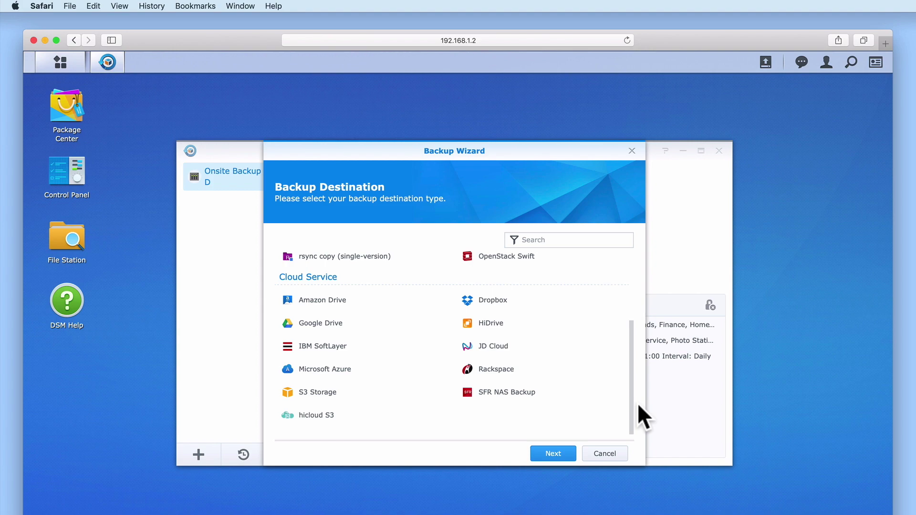
drag(629, 405, 630, 319)
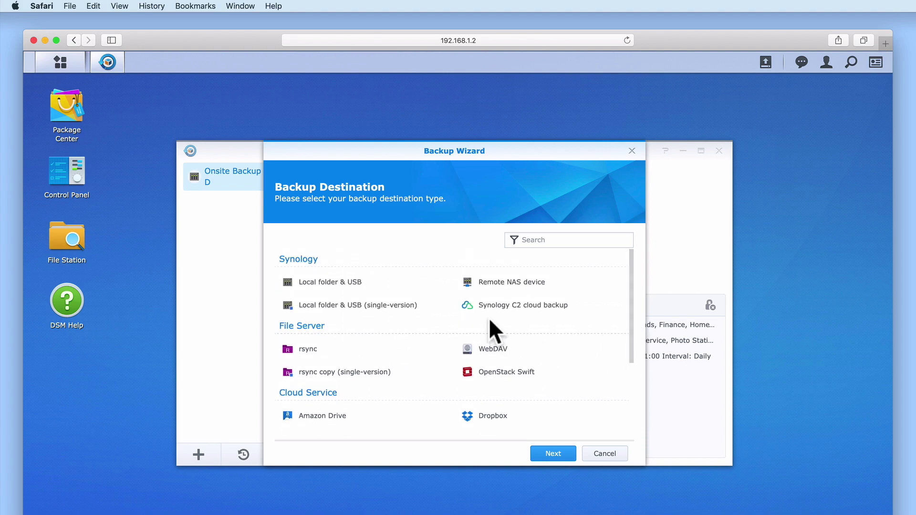
click(562, 322)
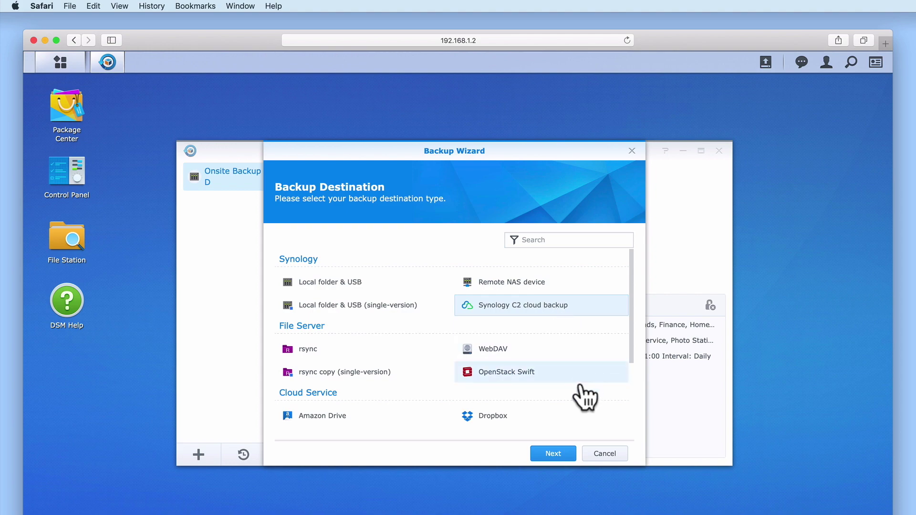
click(556, 454)
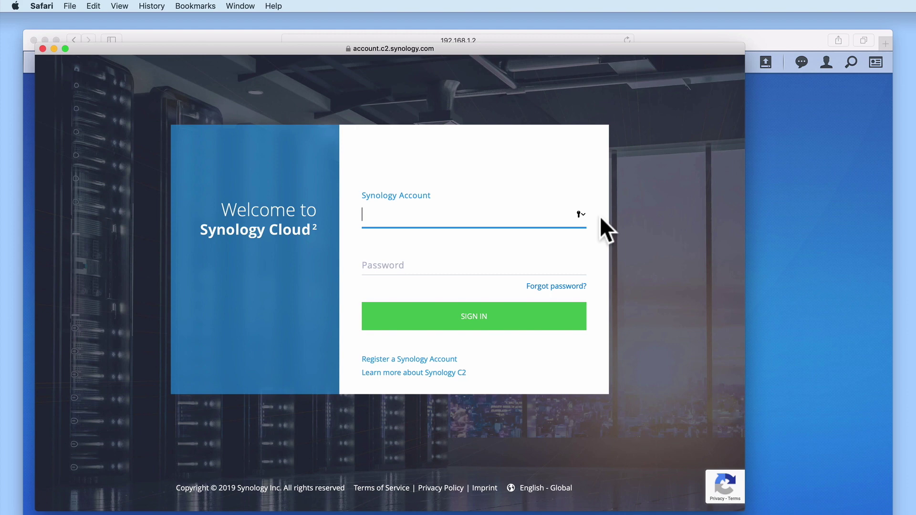
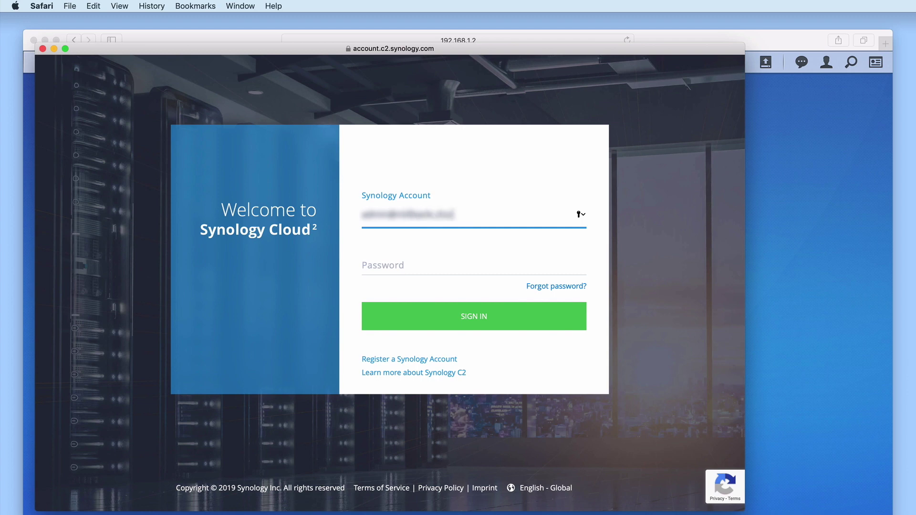
Enter the Synology Account e-mail and password and submit the C2 sign-in.
click(429, 262)
text(•••••••)
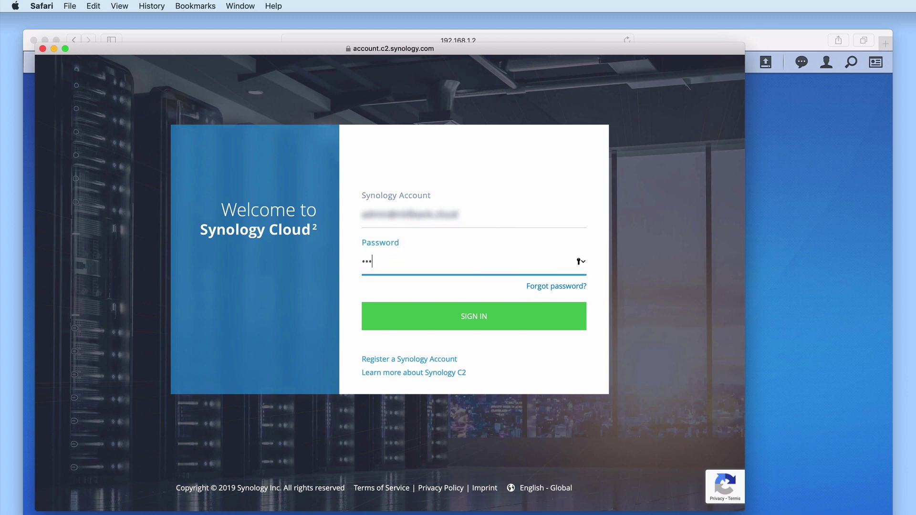
text(•)
click(556, 321)
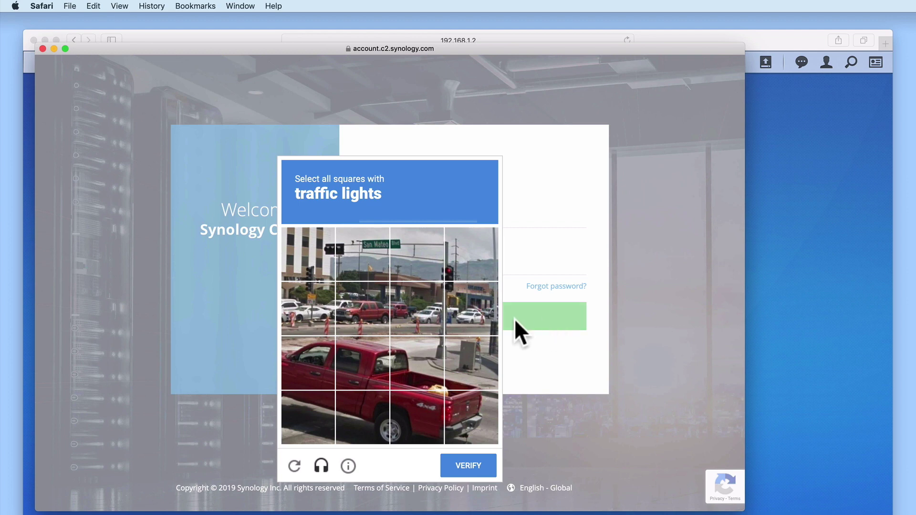
Select the four traffic-light tiles in the reCAPTCHA and verify.
click(326, 260)
click(353, 257)
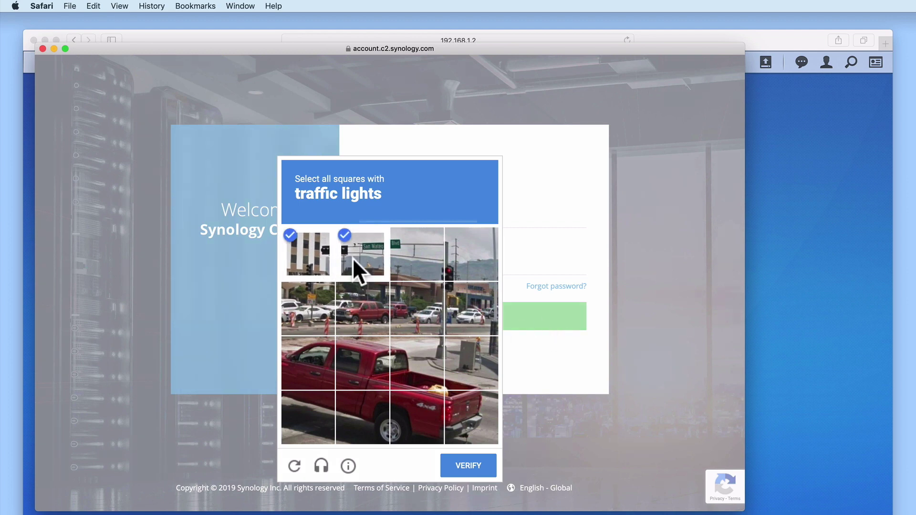
click(459, 263)
click(458, 294)
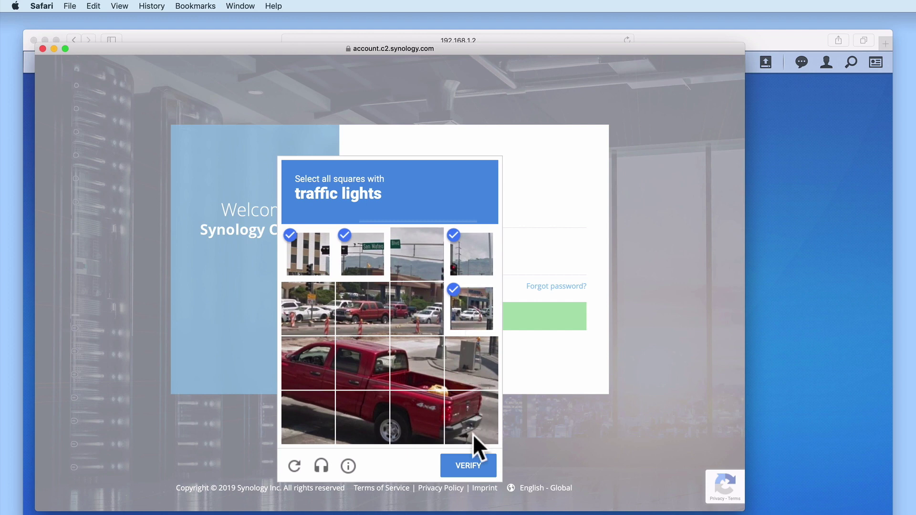
click(471, 463)
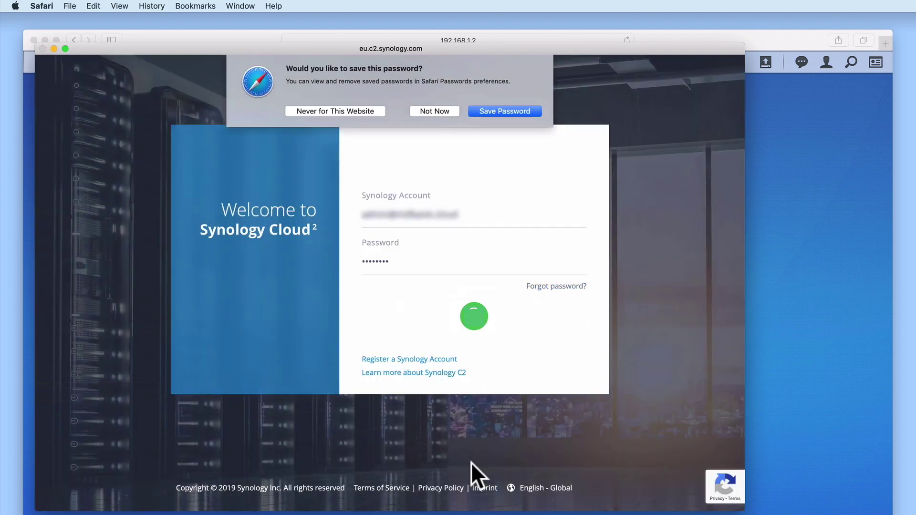
Decline saving the password and tick the checkbox authorizing Hyper Backup's C2 access.
click(437, 110)
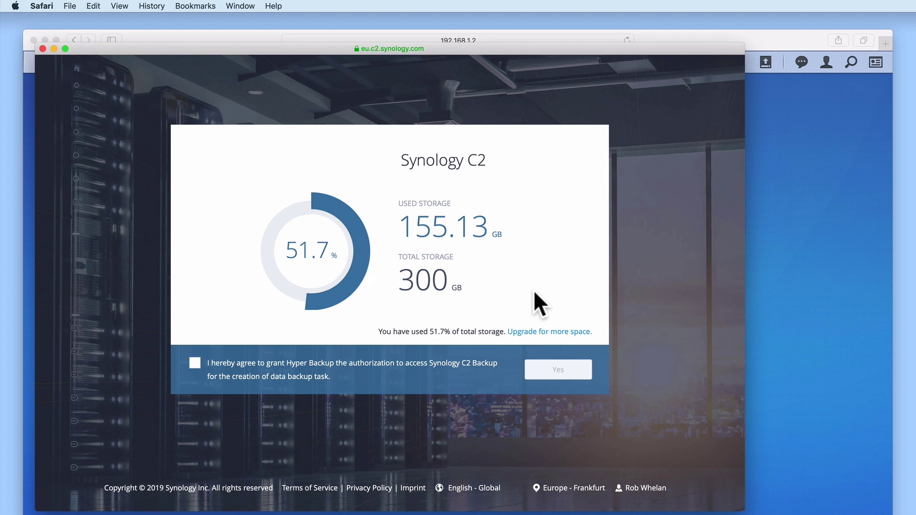
click(194, 364)
Confirm C2 access and replace directory DS413_1 with 'Synology NAS backup'.
click(559, 375)
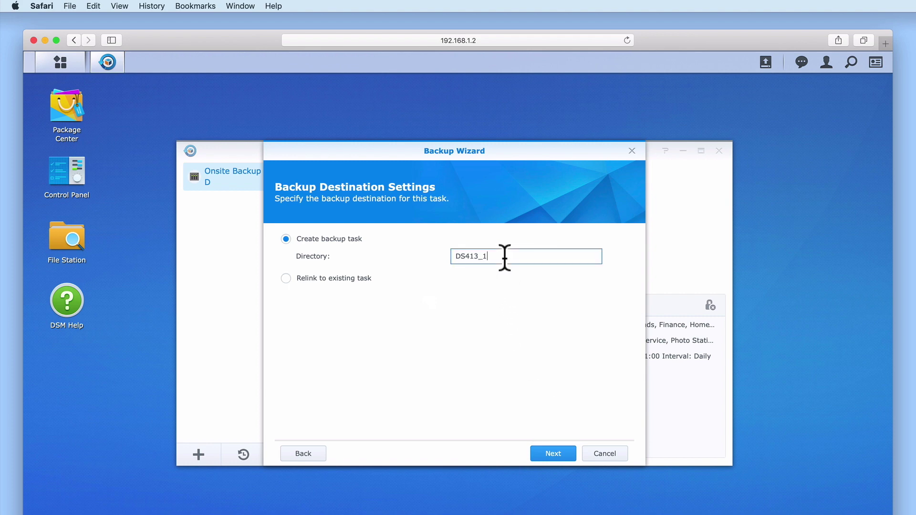
drag(503, 256, 445, 257)
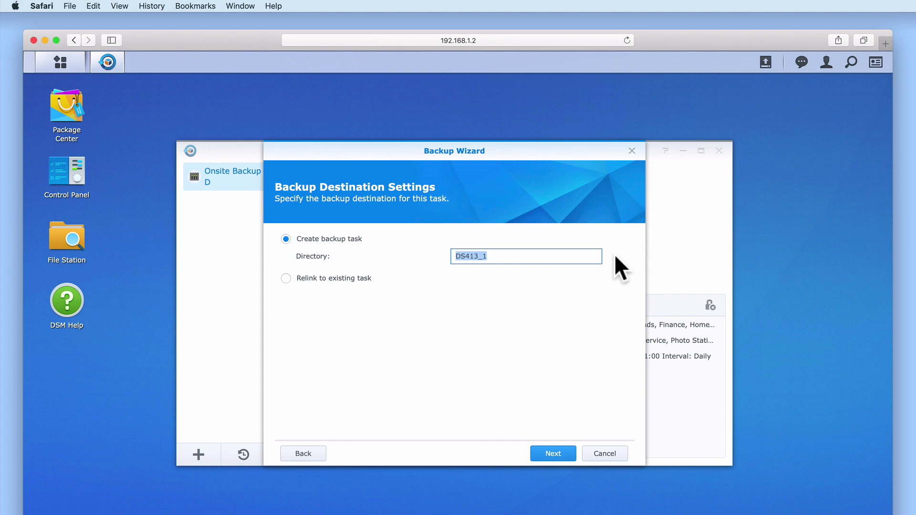
text(Synology NA)
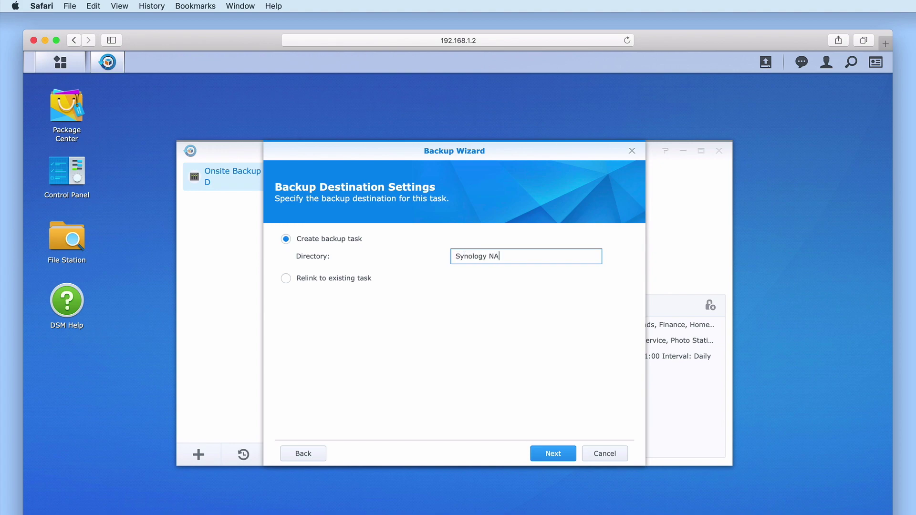
text(S backup)
click(567, 454)
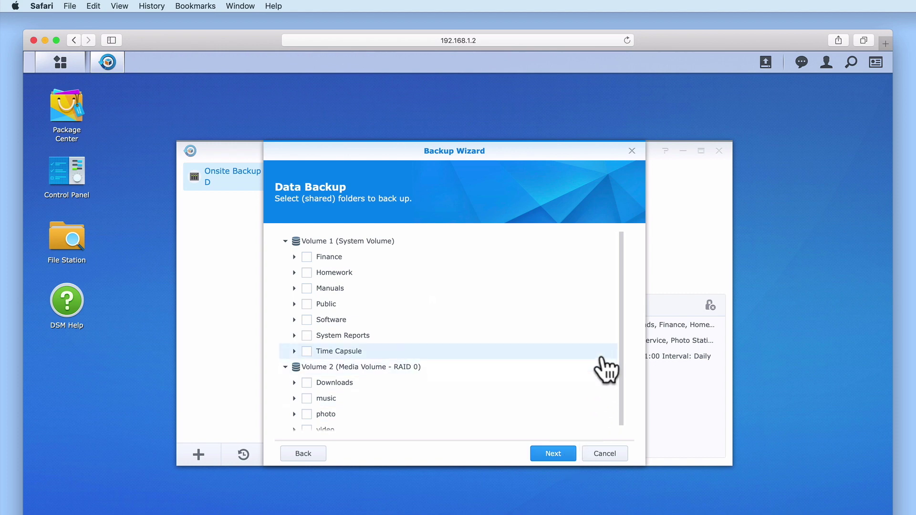
Select the Finance, Homework, Public, Software and photo folders, then all three applications.
click(307, 257)
click(307, 273)
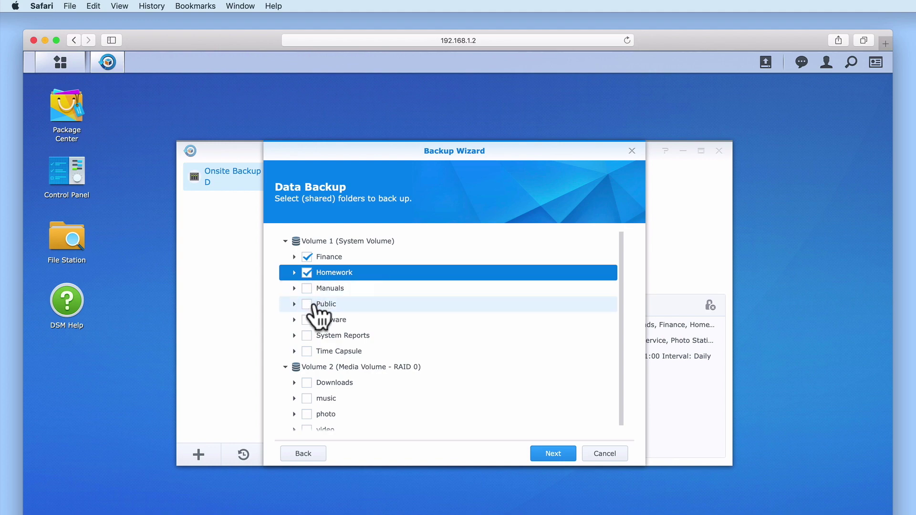
click(307, 304)
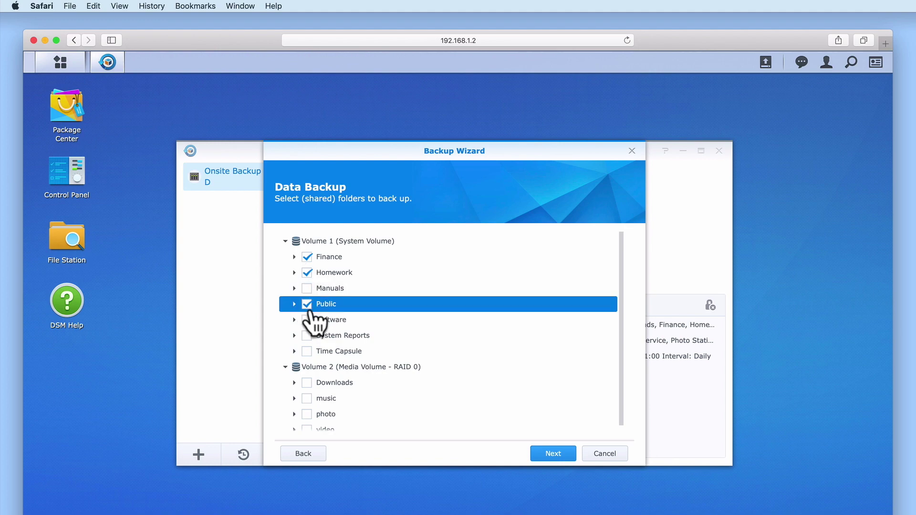
click(307, 320)
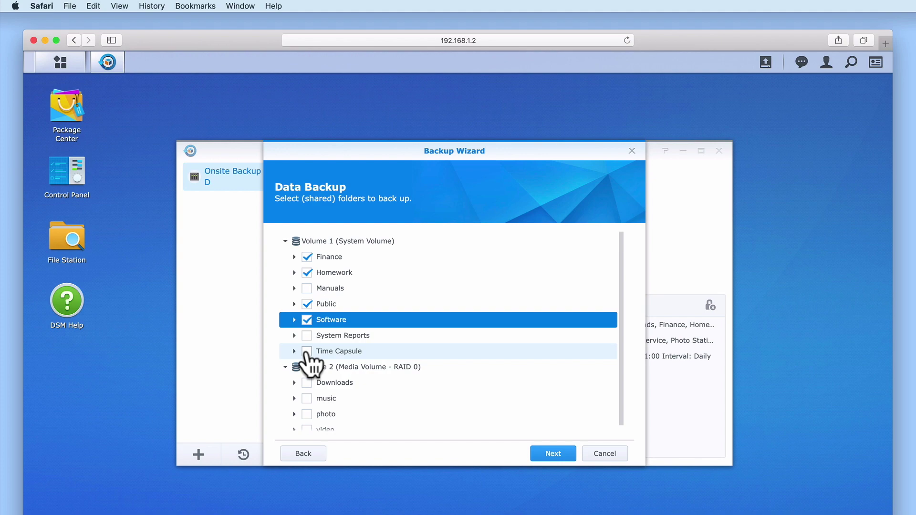
scroll(307, 360, down, 1)
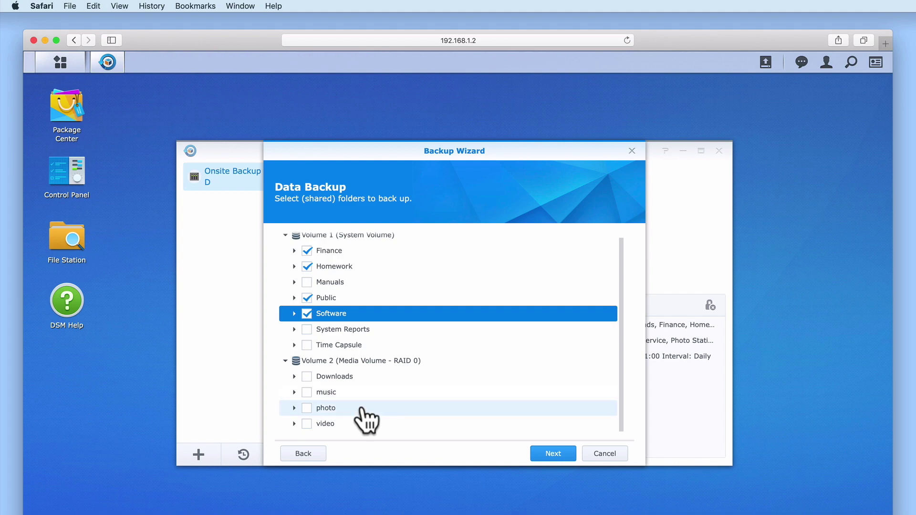
click(307, 408)
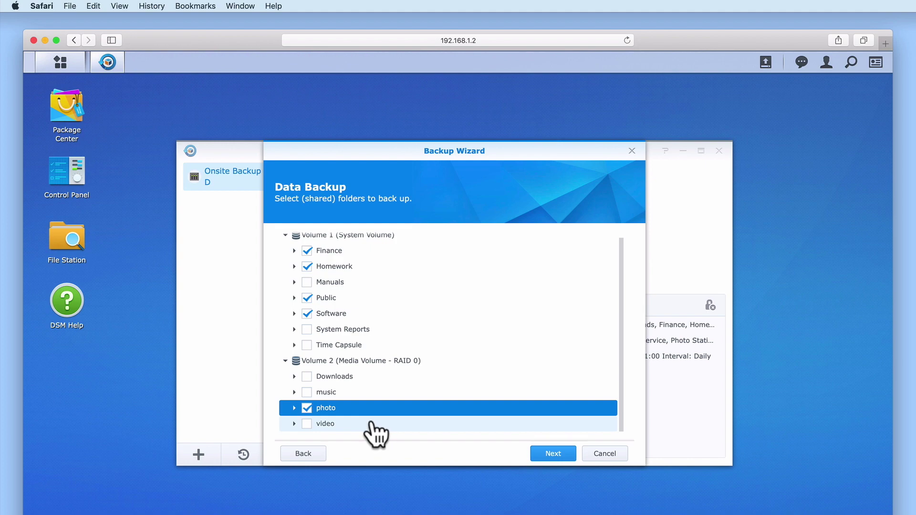
click(553, 454)
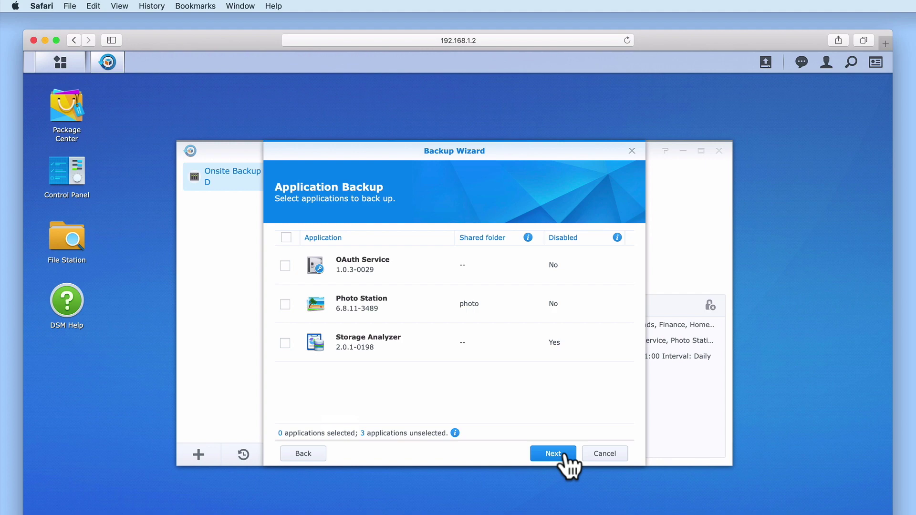
click(286, 237)
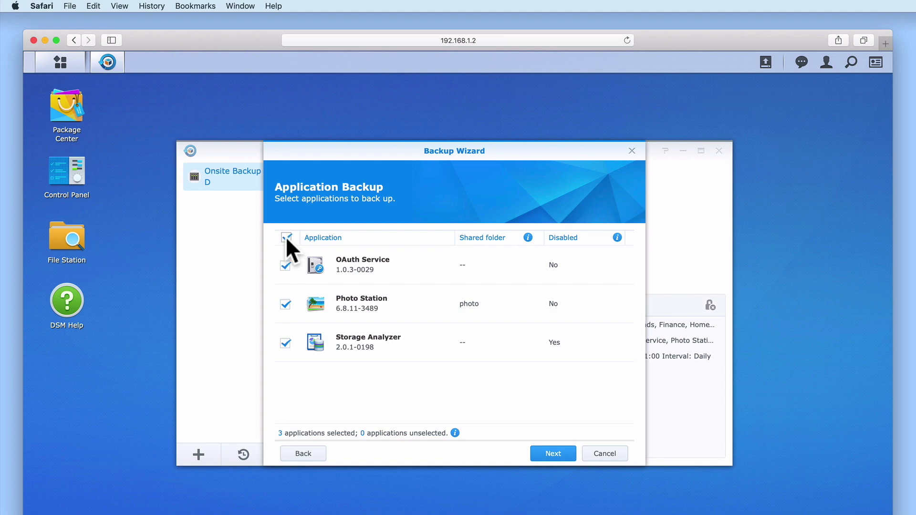
Replace the default task name 'Synology C2' with 'Offsite Backup to cloud storage'.
click(554, 454)
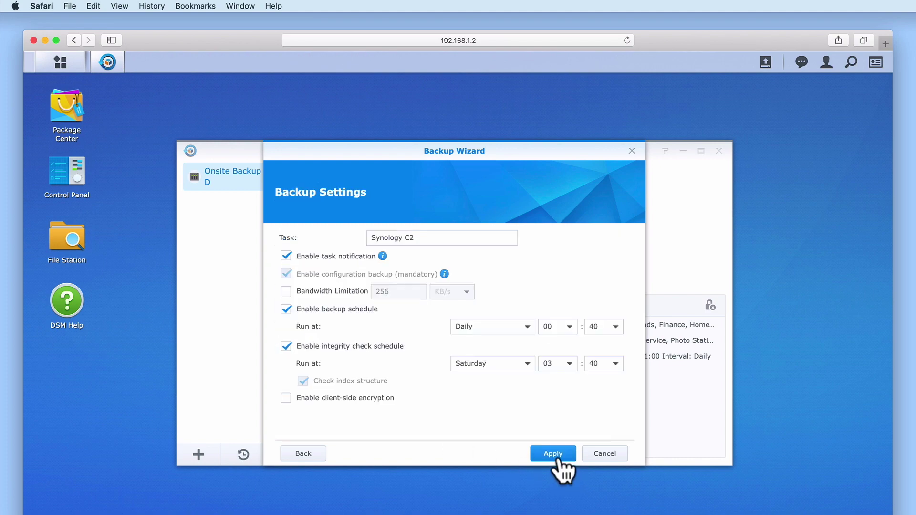
click(449, 238)
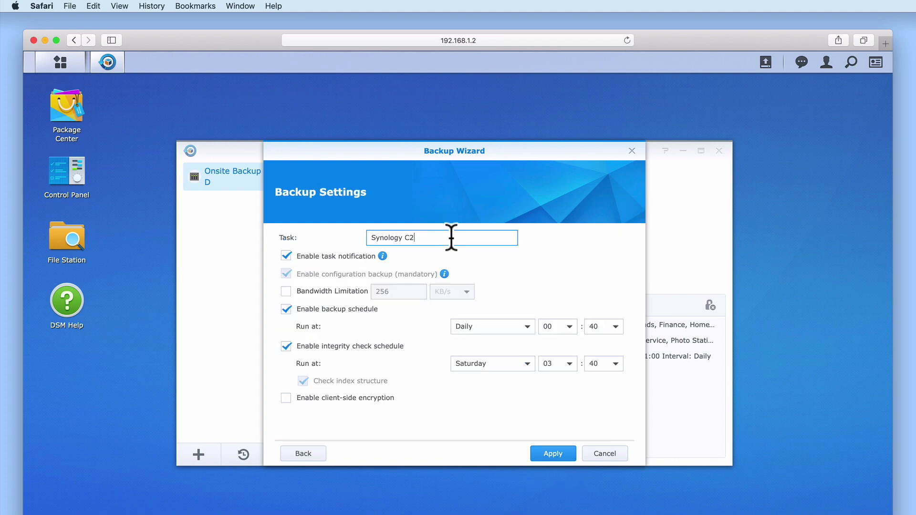
drag(470, 239, 355, 236)
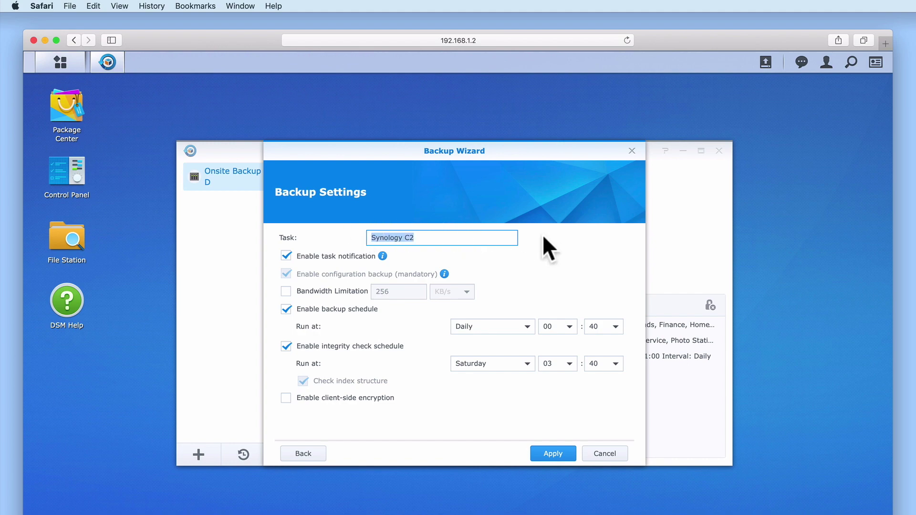
text(Offs)
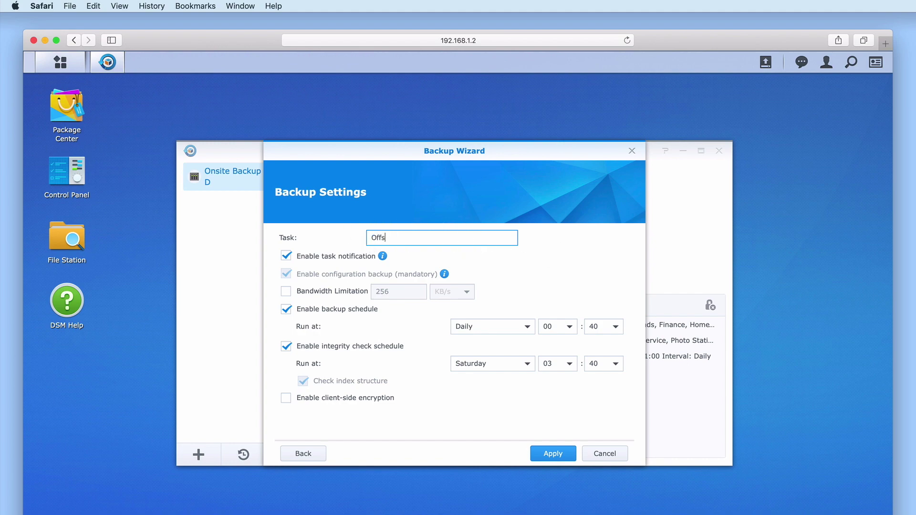
text(ite Backup to cloud storage)
click(428, 259)
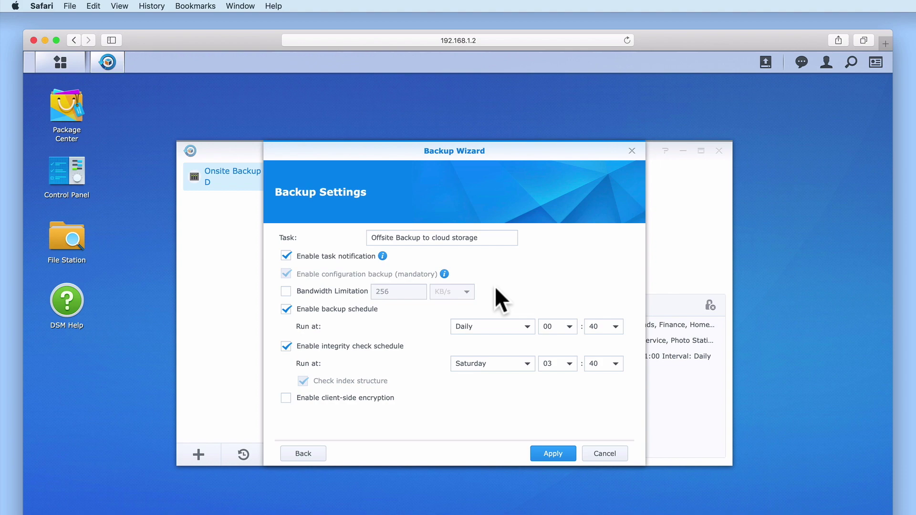
Keep bandwidth limitation off and set the daily backup time to 03:00.
click(286, 292)
click(286, 292)
click(527, 327)
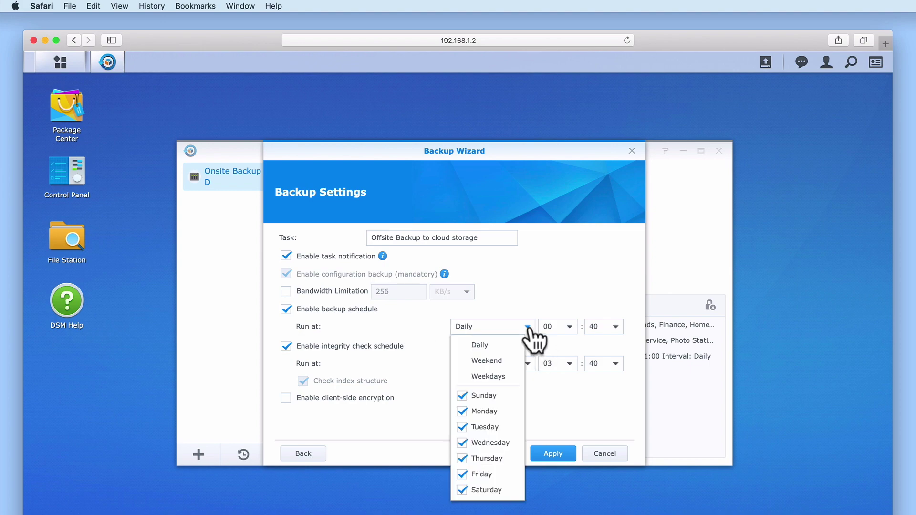
click(569, 327)
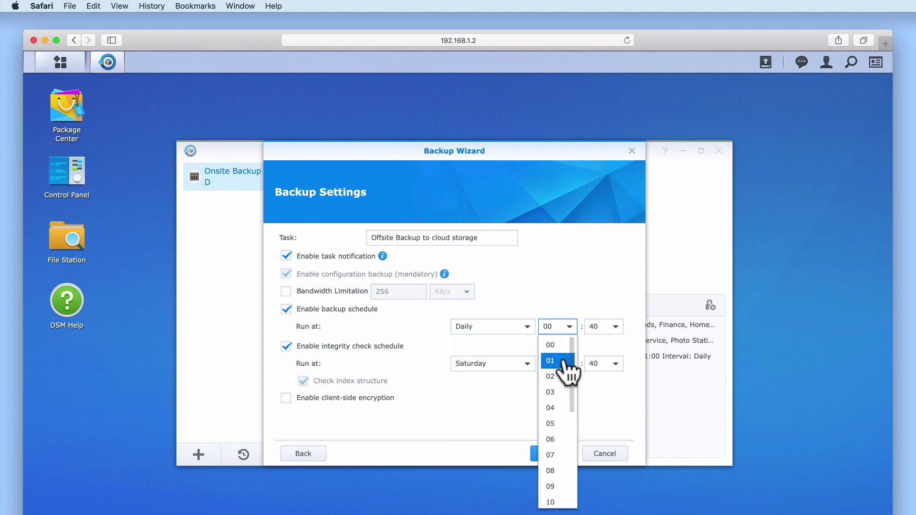
click(566, 393)
click(615, 328)
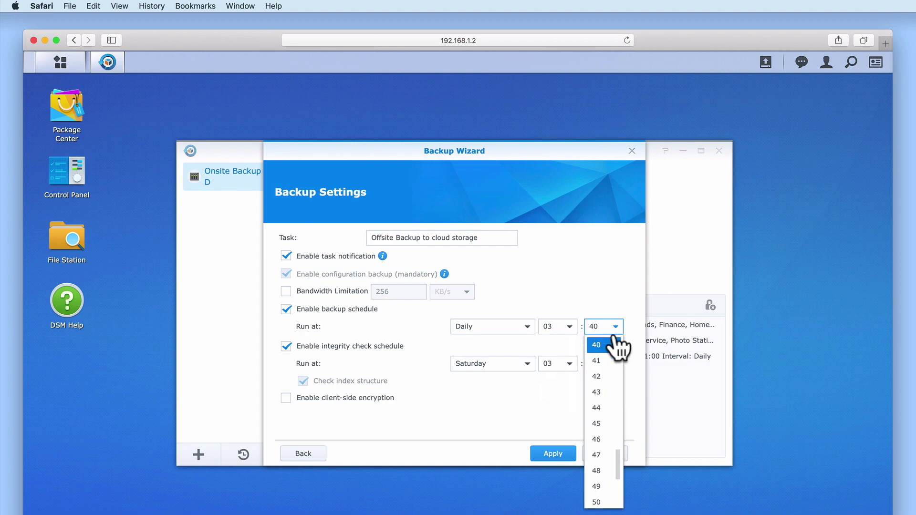
drag(618, 458, 616, 339)
click(607, 345)
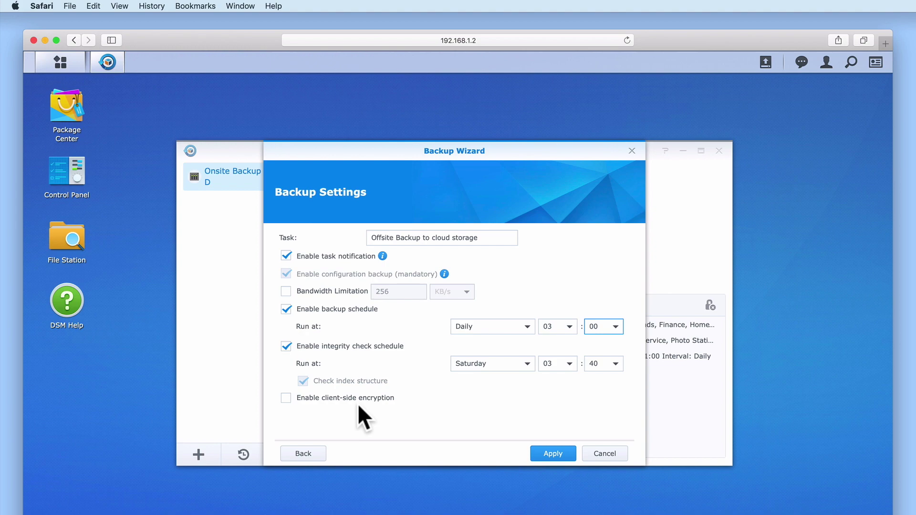
Enable client-side encryption with a confirmed password, apply the task settings, and accept the encryption key warning.
click(285, 400)
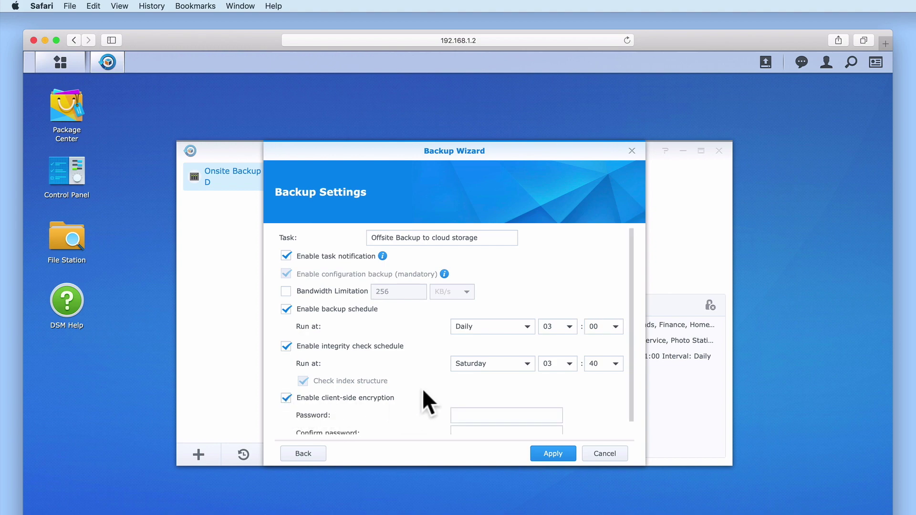
scroll(423, 389, down, 1)
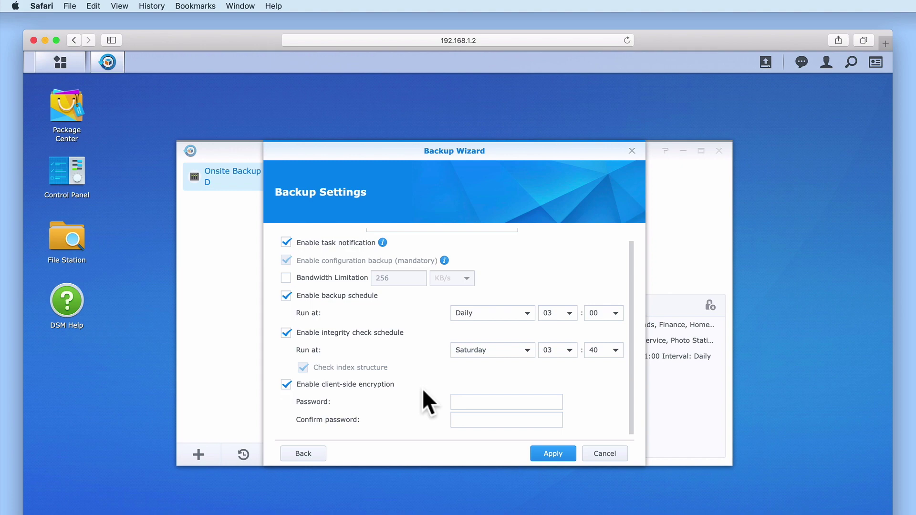
click(472, 403)
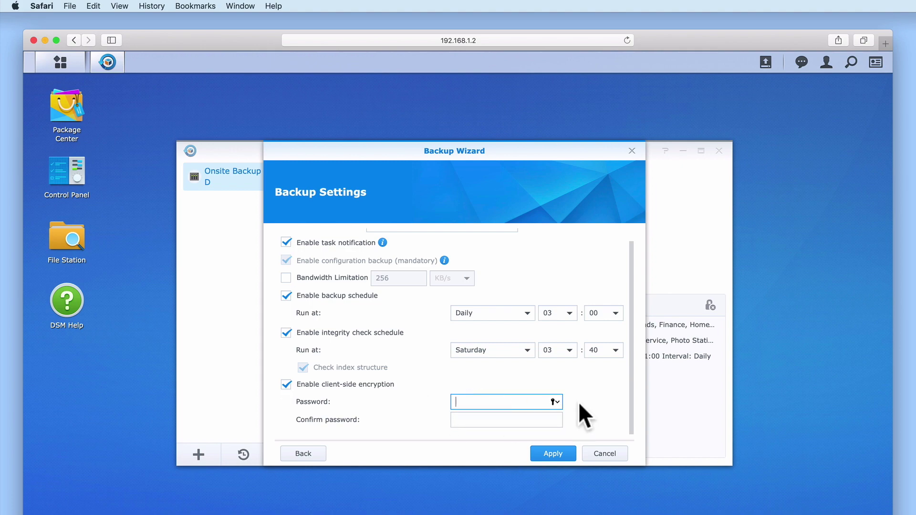
text(••••••••)
key(Tab)
text(••••••••)
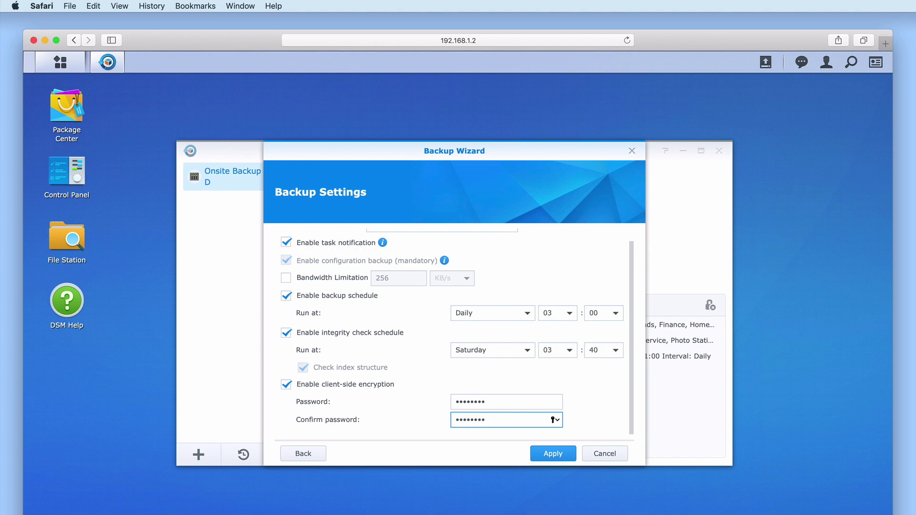
click(554, 454)
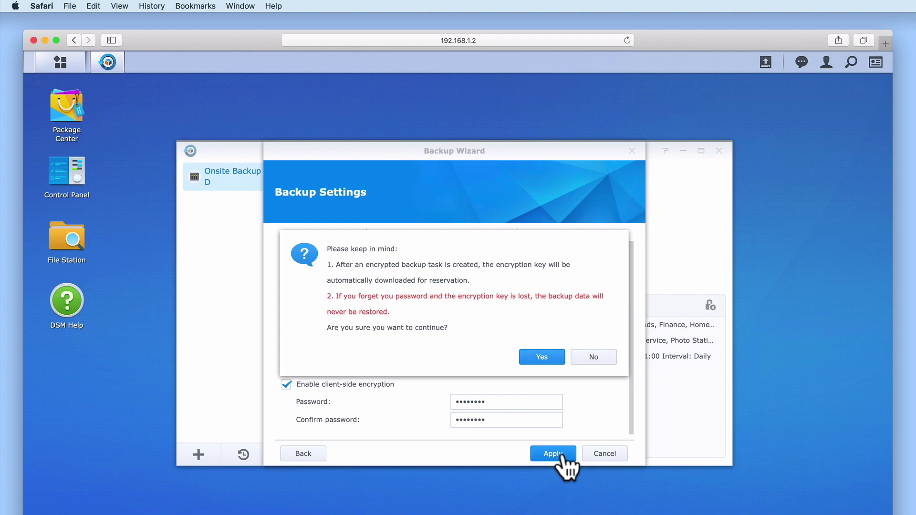
click(549, 361)
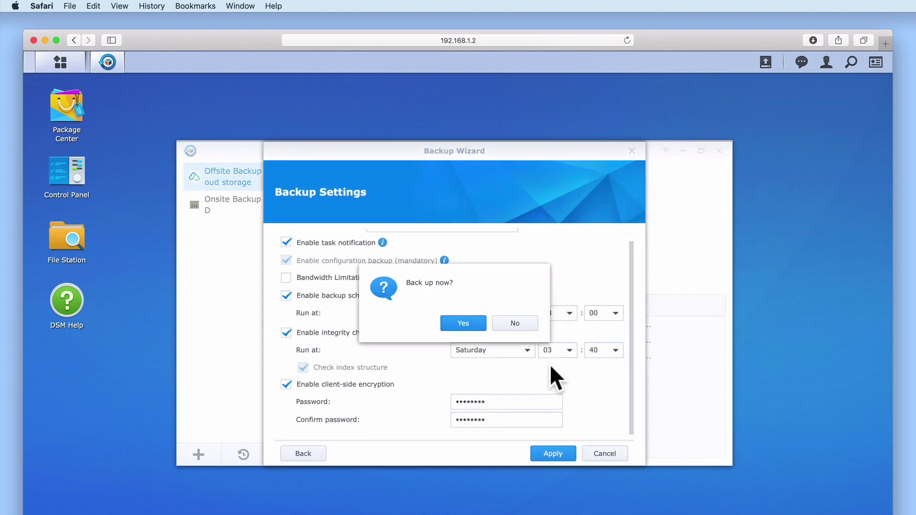
Confirm the Back up now prompt to start the first Offsite Backup to Synology C2.
click(463, 325)
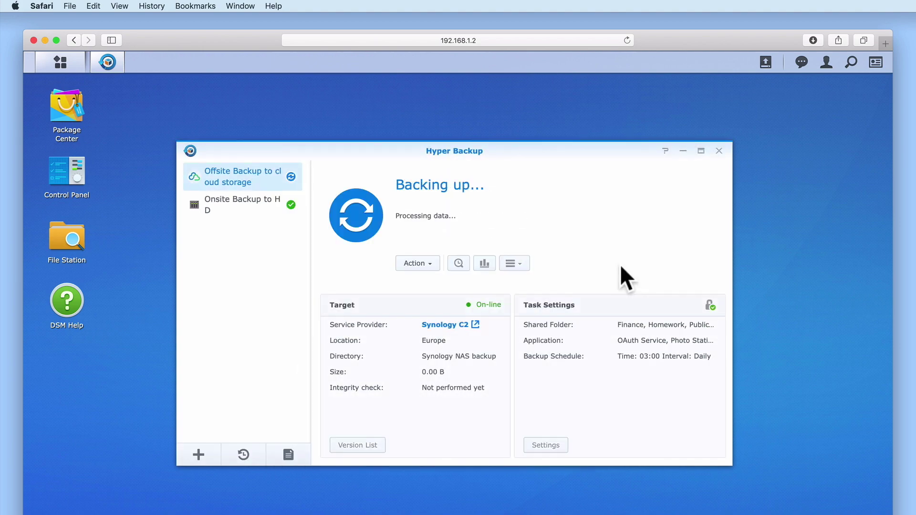